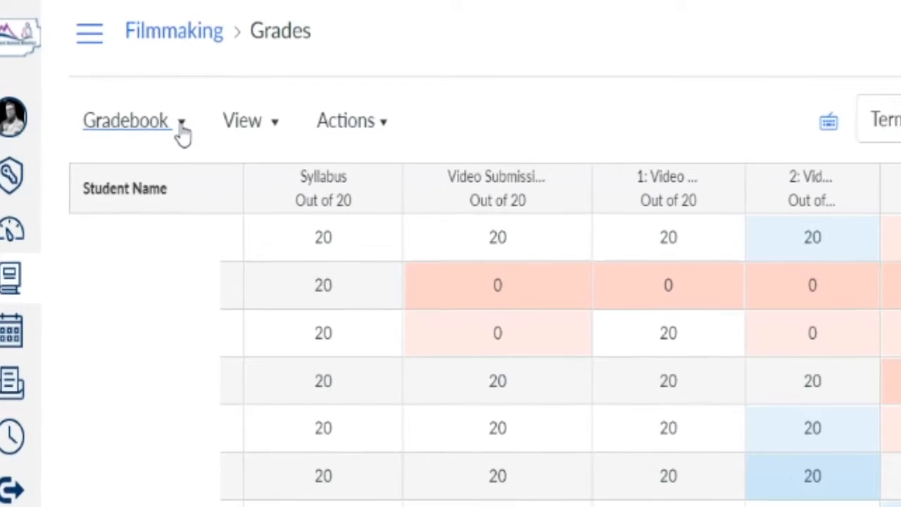
Review the gradebook's alternate views, its assignment arrangement orders, and the available grading period and module filters.
left_click(100, 67)
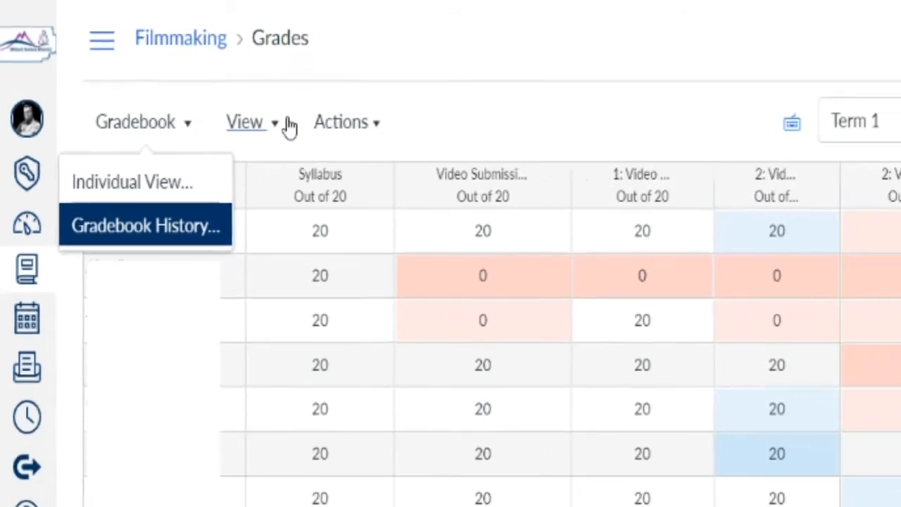
left_click(329, 149)
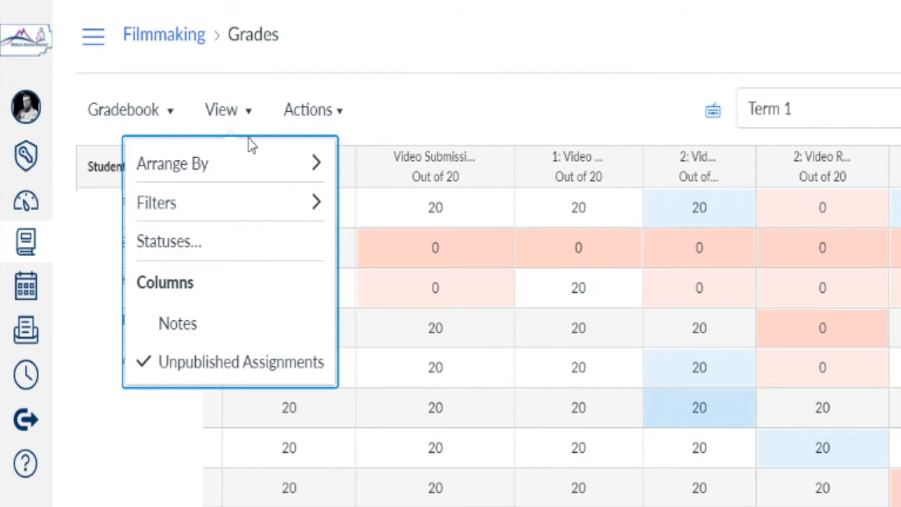
mouse_move(253, 173)
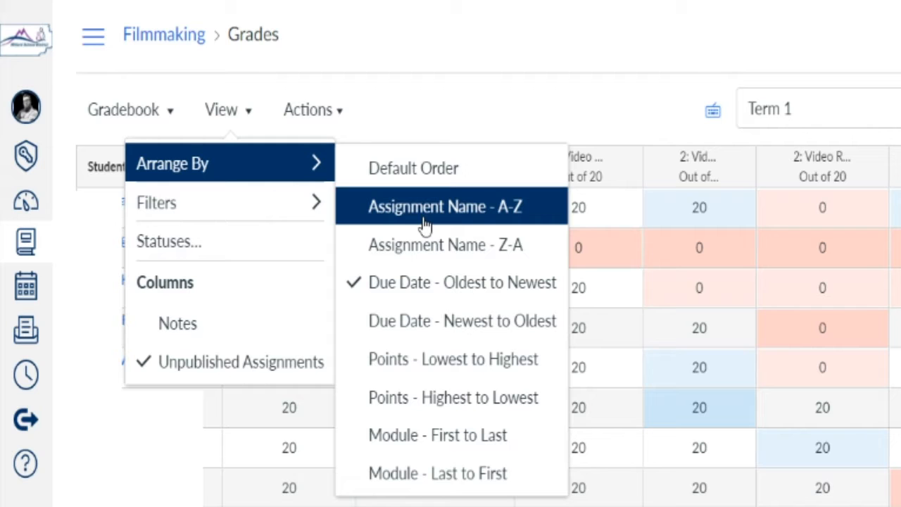
mouse_move(295, 214)
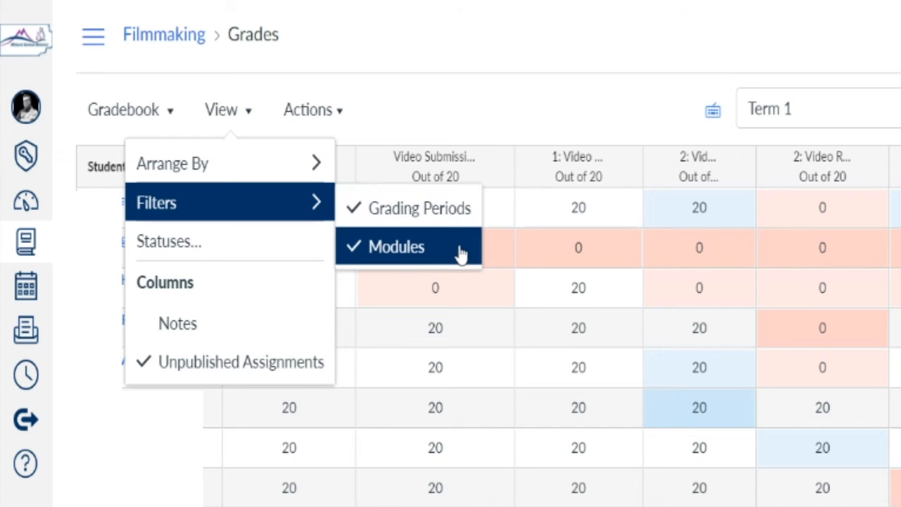
left_click(554, 124)
left_click(571, 85)
left_click(670, 28)
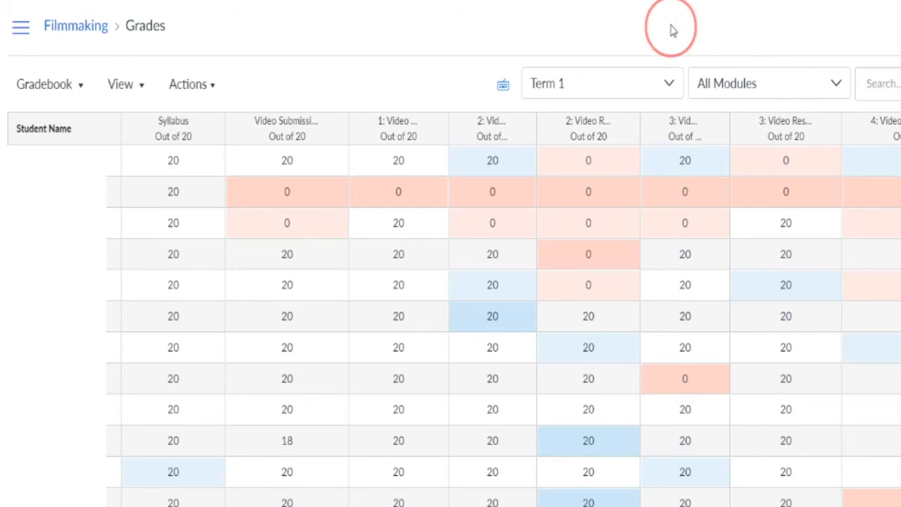
Filter the gradebook to All Grading Periods and look through the full range of assignment columns.
left_click(670, 83)
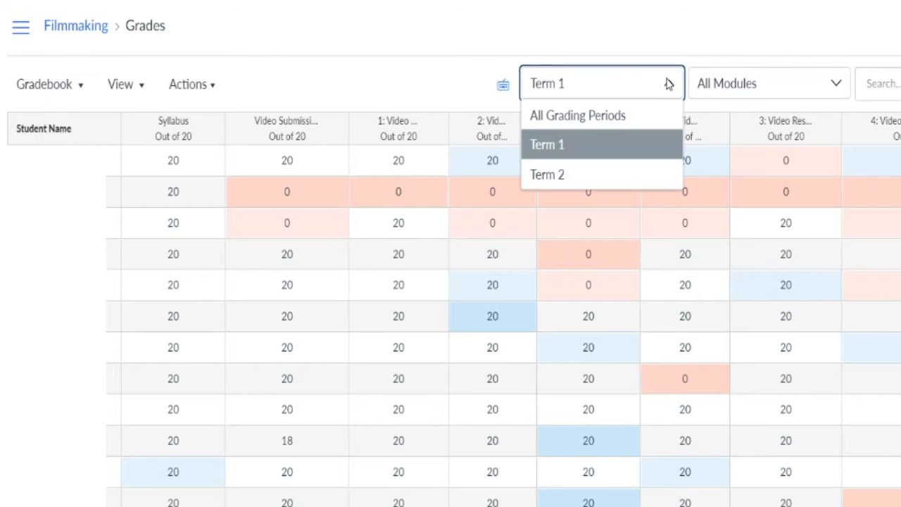
left_click(610, 119)
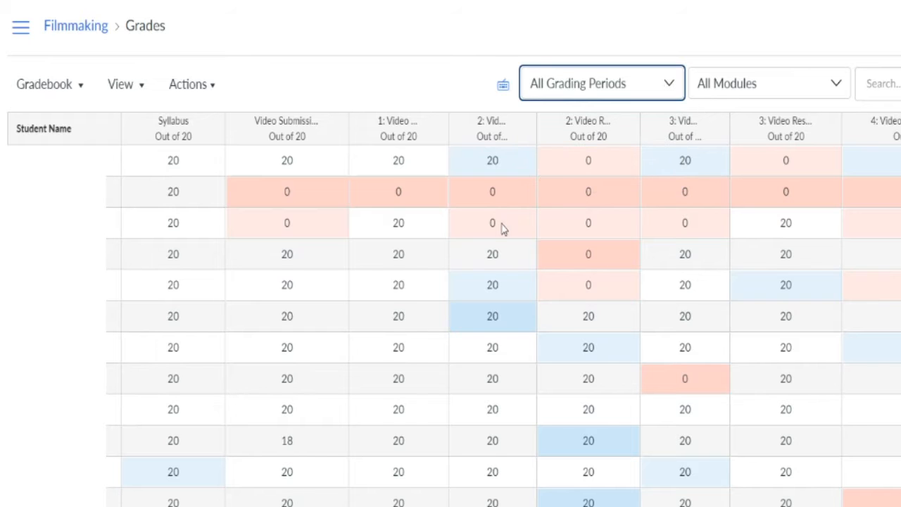
scroll(507, 310, "right", 15)
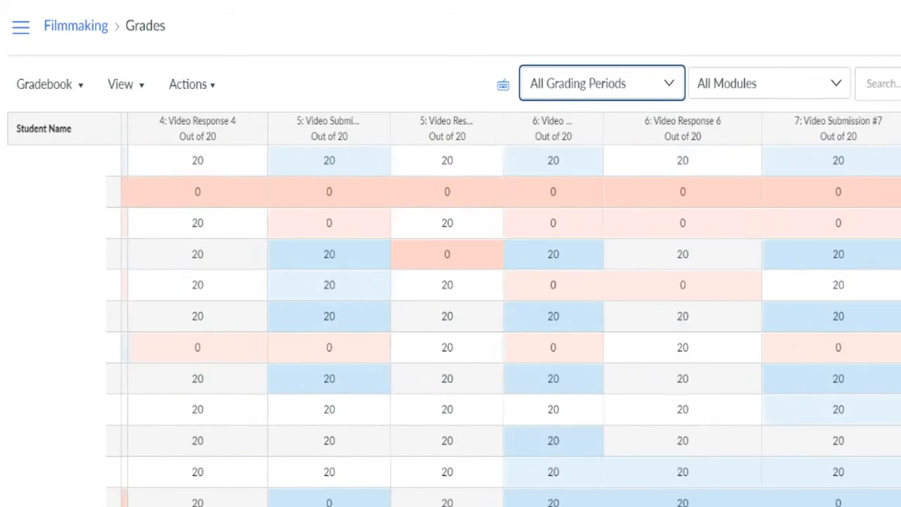
scroll(507, 310, "right", 3)
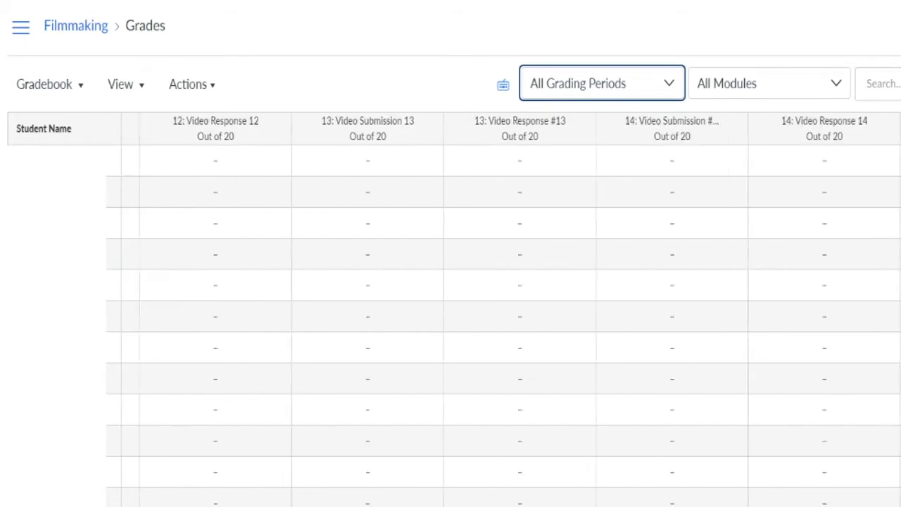
scroll(507, 310, "left", 15)
scroll(507, 310, "left", 8)
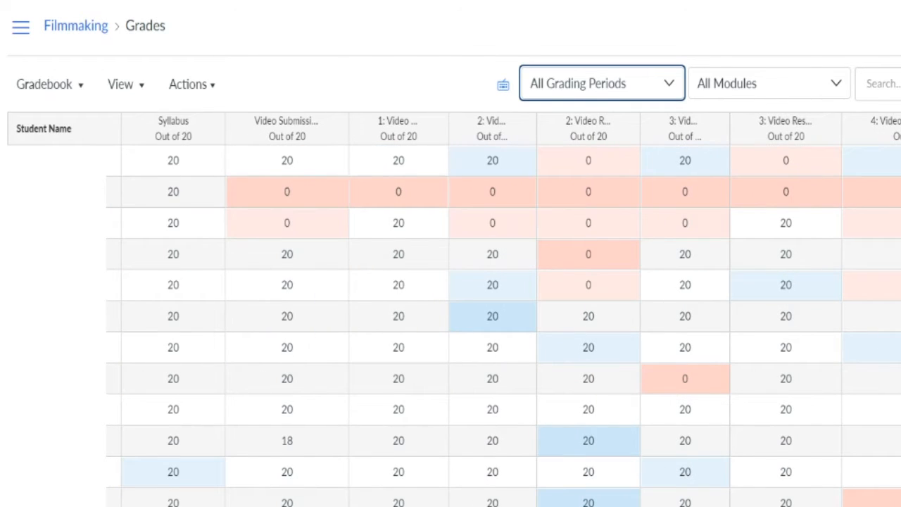
Filter the gradebook to the Term 2 grading period.
left_click(636, 84)
left_click(610, 175)
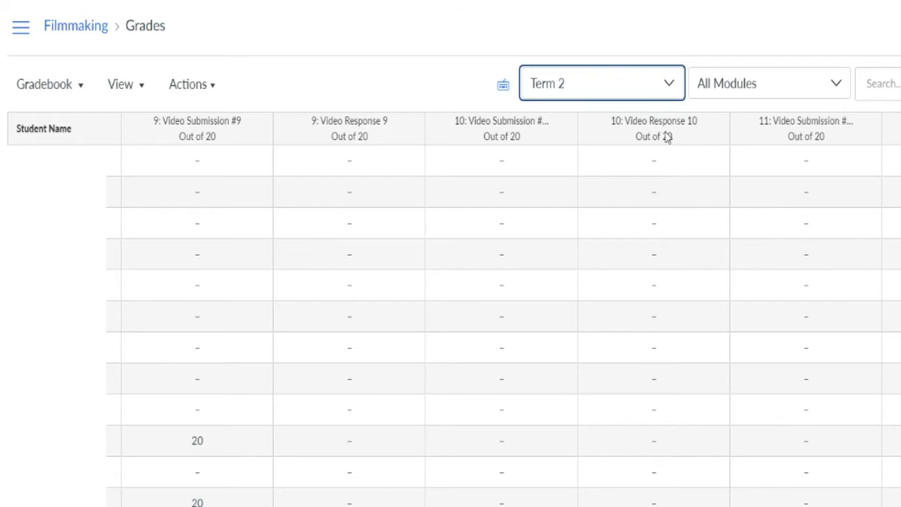
Filter the gradebook by the Week 7 module, and switch the module filter to Week 2.
left_click(785, 85)
scroll(737, 255, "down", 3)
left_click(744, 258)
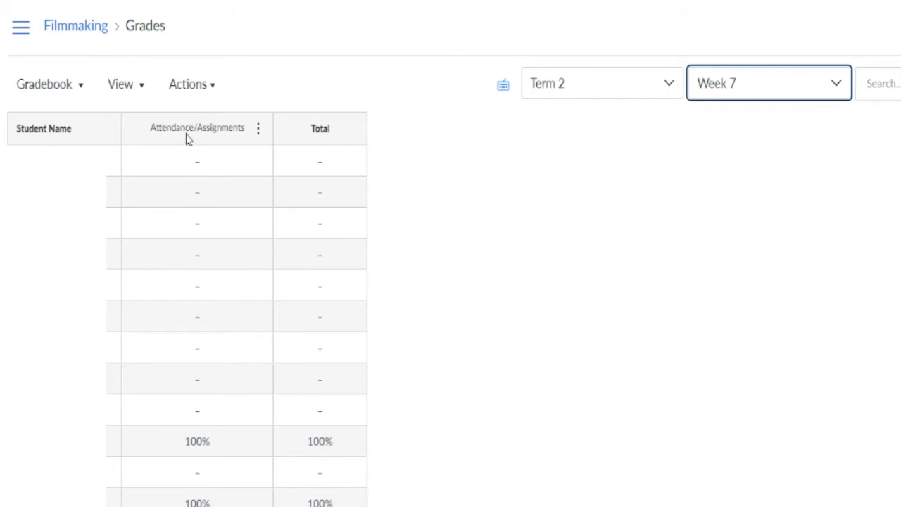
left_click(793, 89)
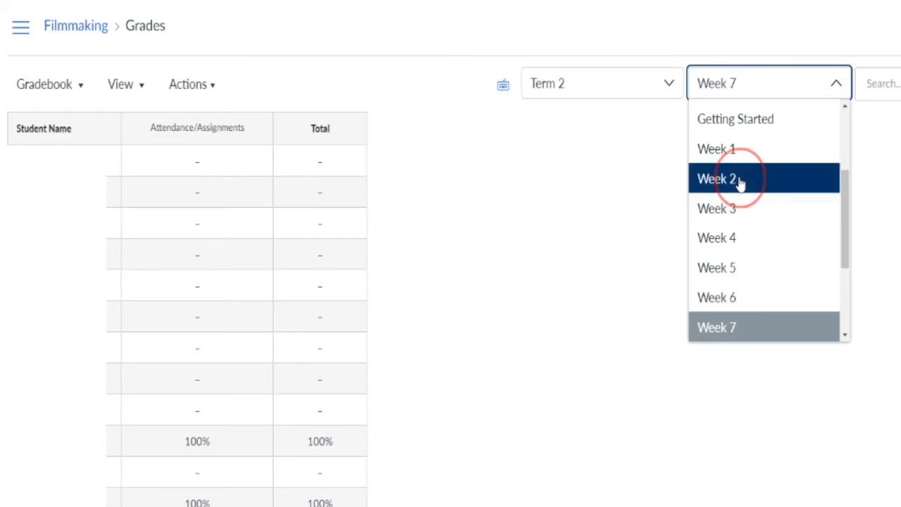
left_click(742, 183)
Filter the gradebook by module 13, and restore the module filter to All Modules.
left_click(786, 87)
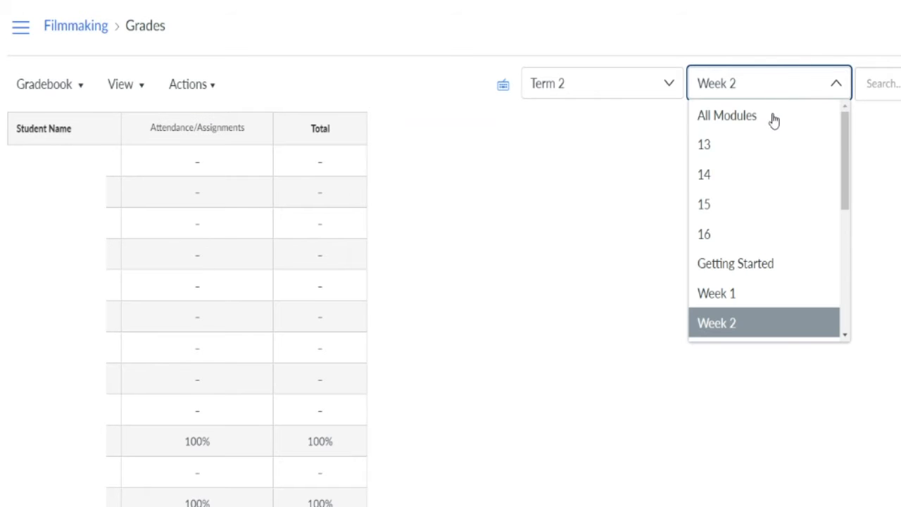
left_click(750, 150)
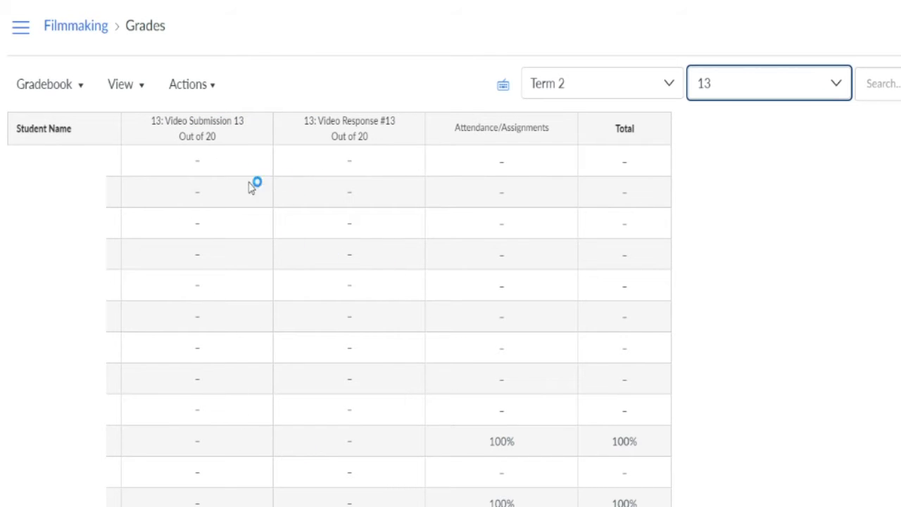
left_click(764, 91)
left_click(738, 114)
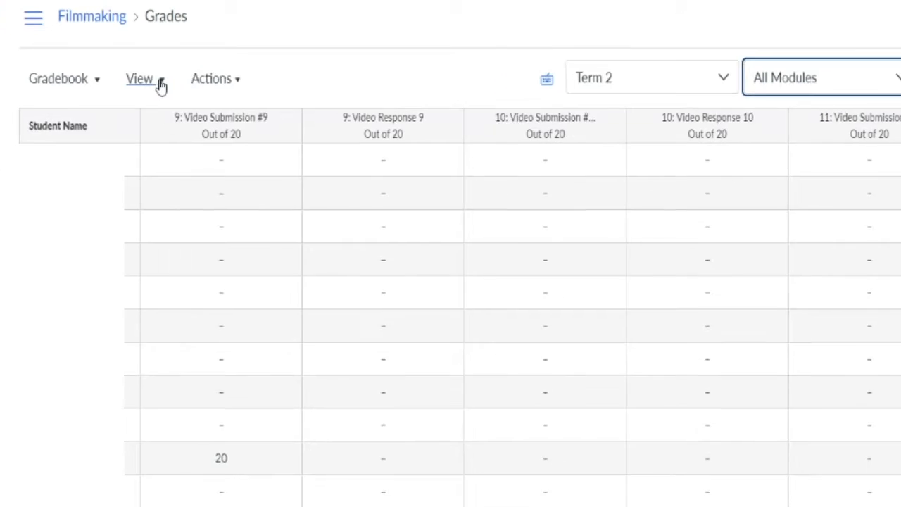
Review the gradebook's filter choices and the colors assigned to submission statuses, and close the statuses list.
left_click(161, 84)
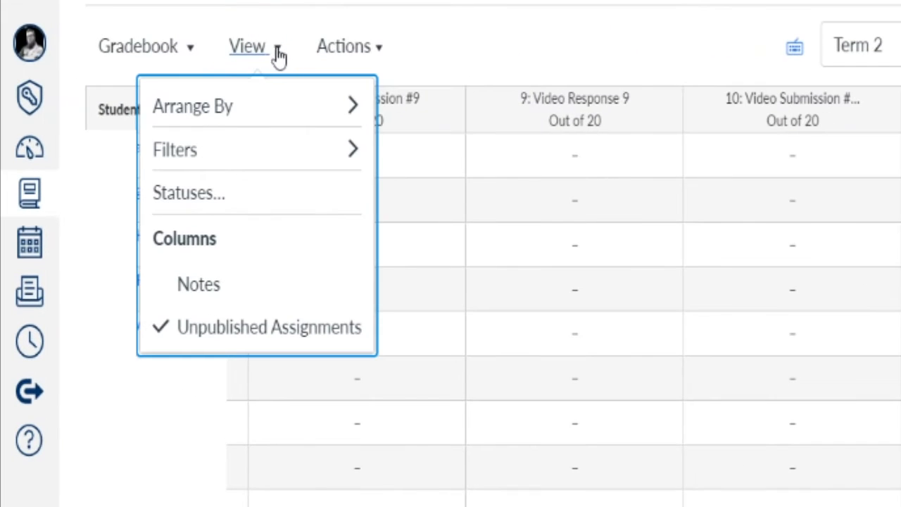
mouse_move(161, 155)
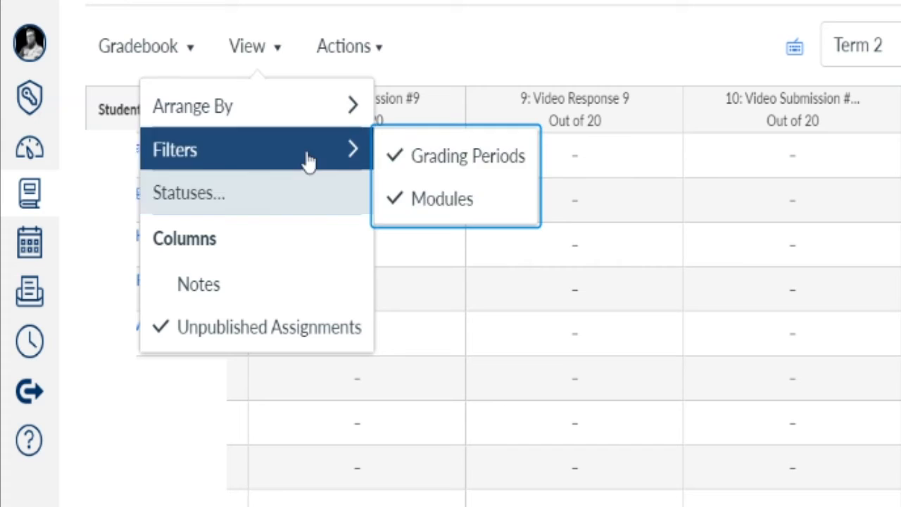
left_click(291, 208)
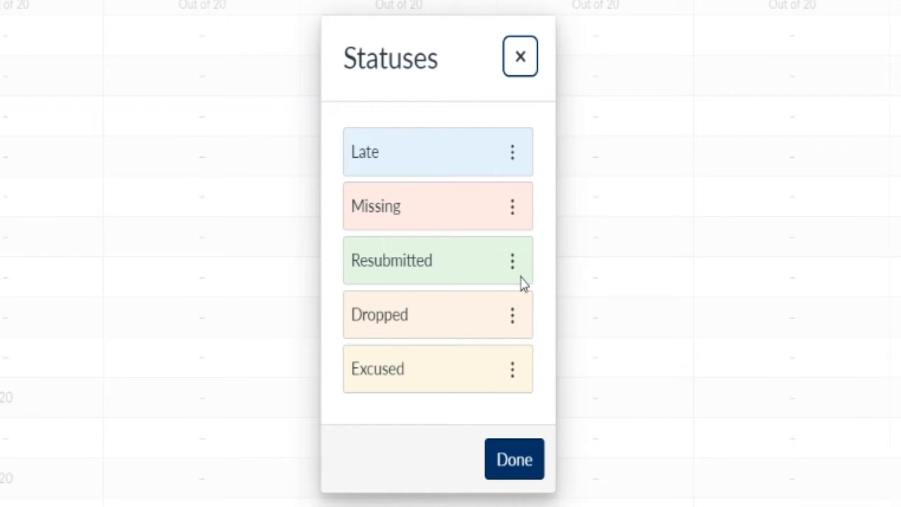
left_click(526, 458)
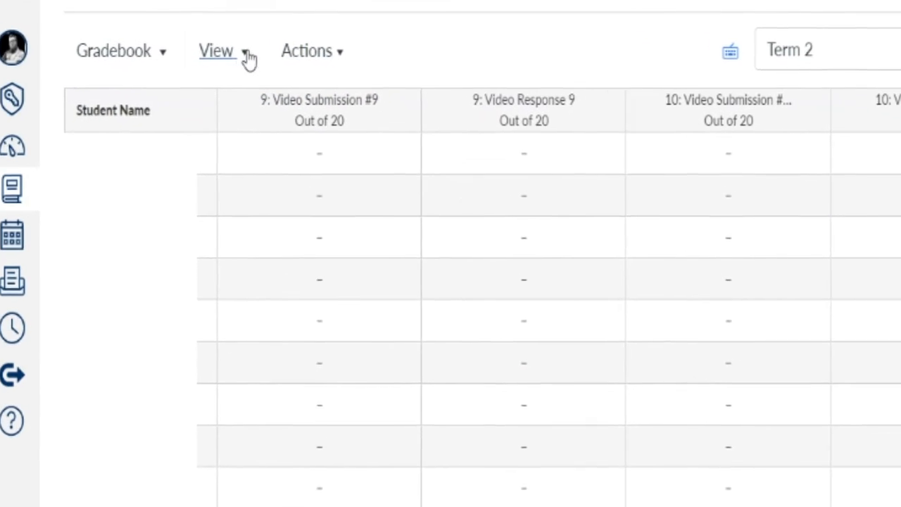
Toggle the display of Unpublished Assignments columns in the gradebook.
left_click(247, 57)
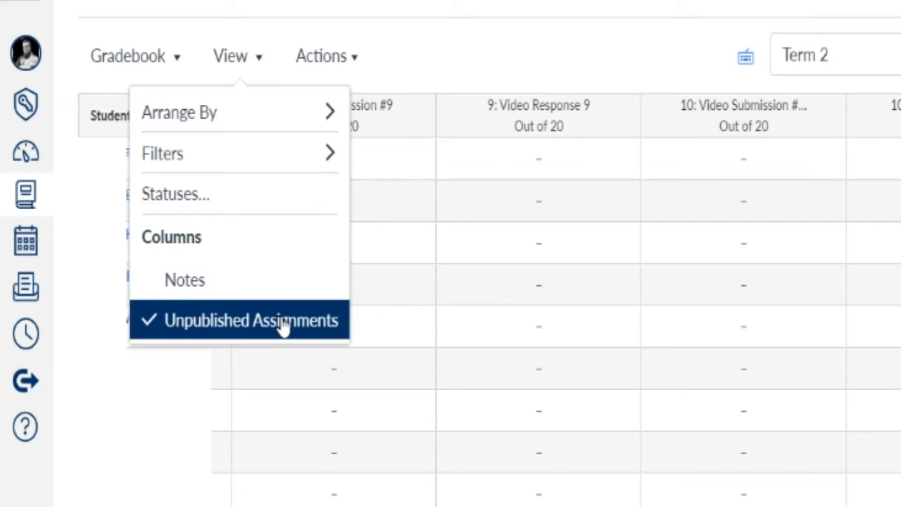
left_click(310, 327)
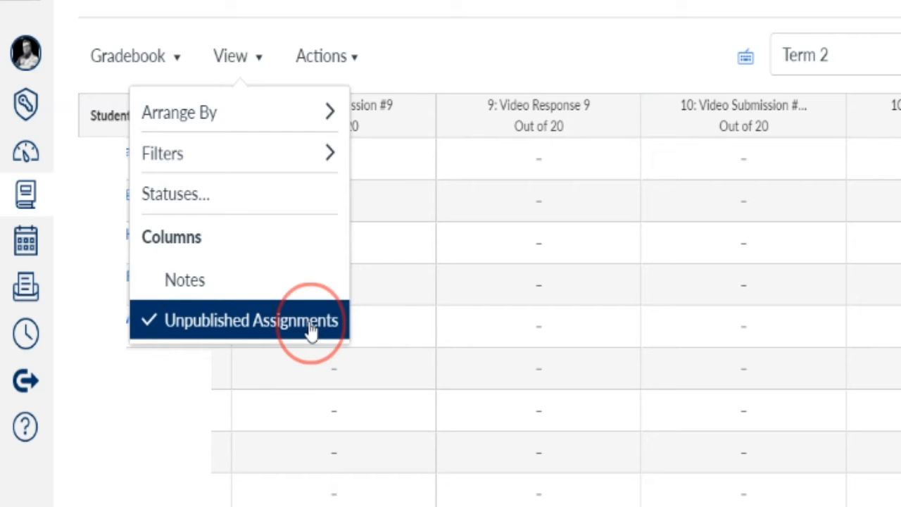
left_click(310, 326)
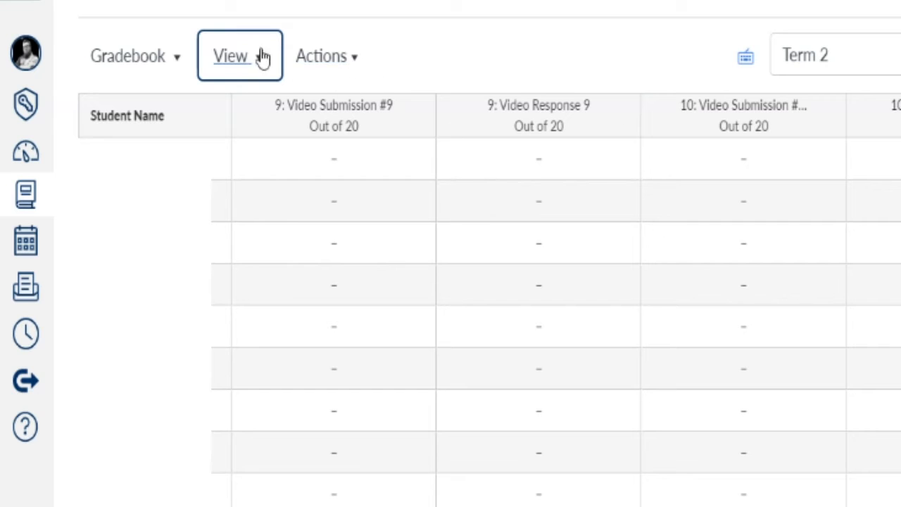
Export the gradebook.
left_click(344, 57)
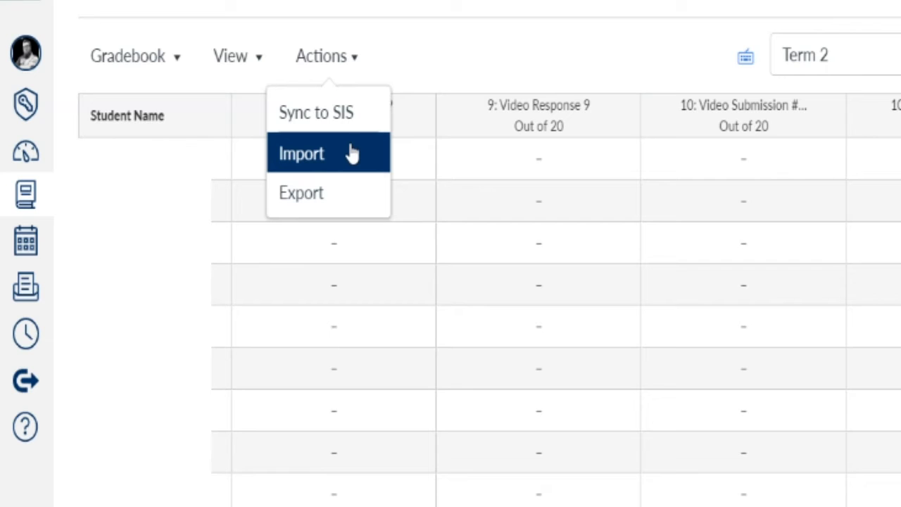
left_click(339, 199)
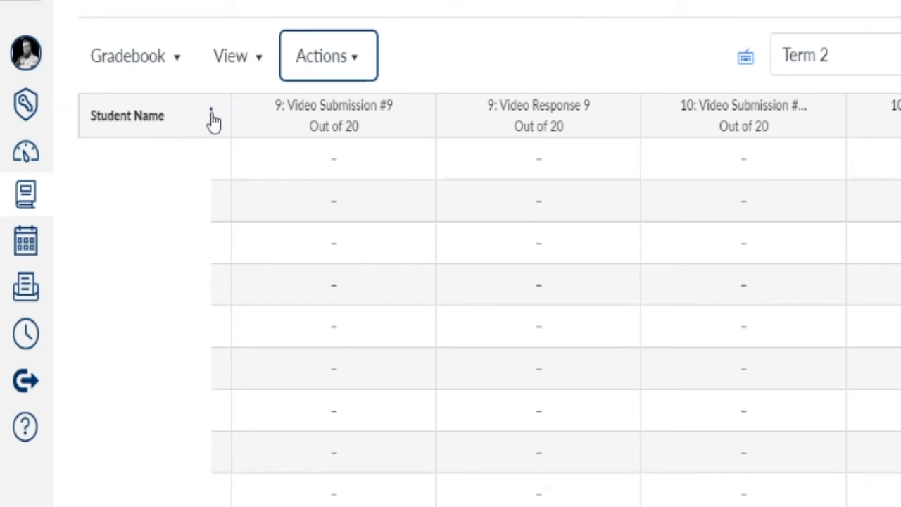
Review the Student Name column's sorting, name display, secondary info and enrollment visibility options.
left_click(212, 118)
mouse_move(229, 168)
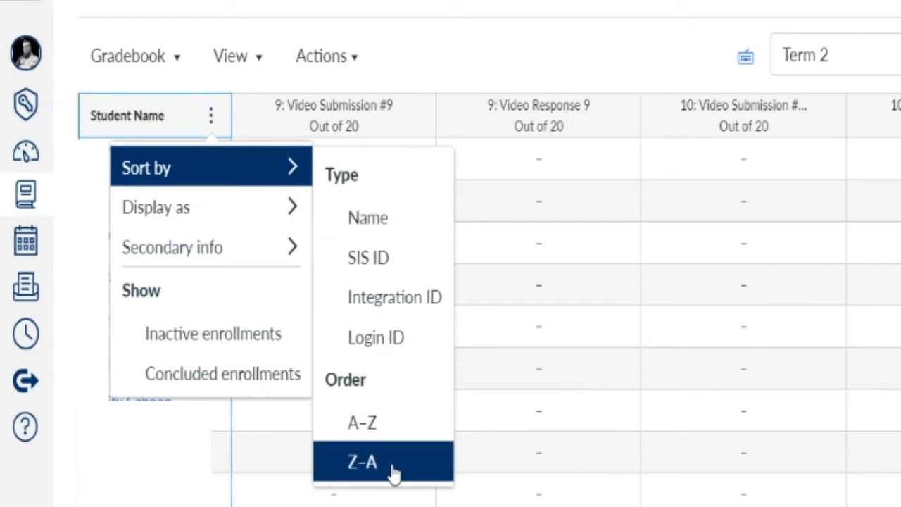
mouse_move(299, 214)
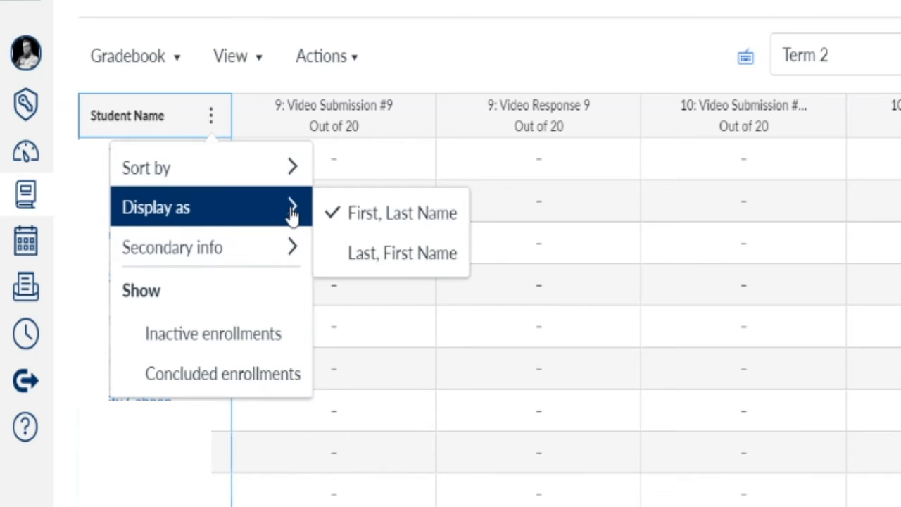
mouse_move(241, 245)
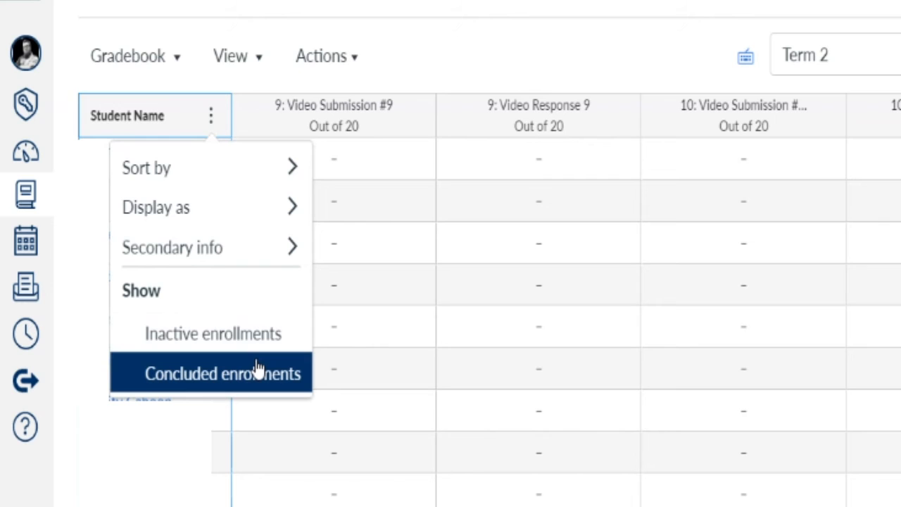
mouse_move(218, 165)
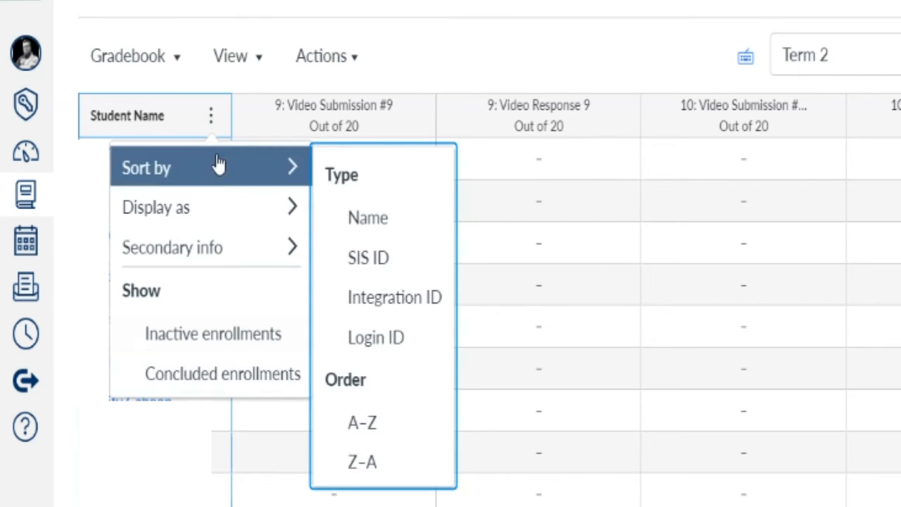
Review the recipient criteria for messaging students about 9: Video Submission #9, and cancel the message.
left_click(416, 118)
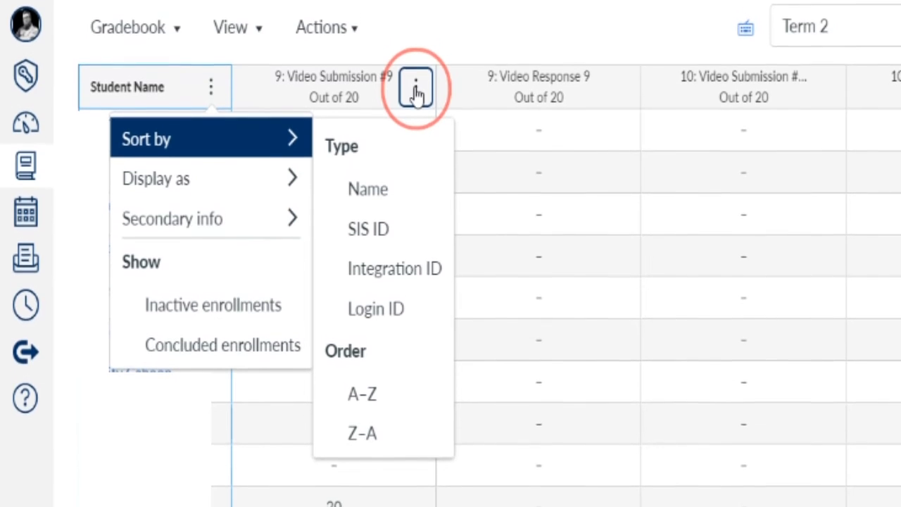
mouse_move(410, 120)
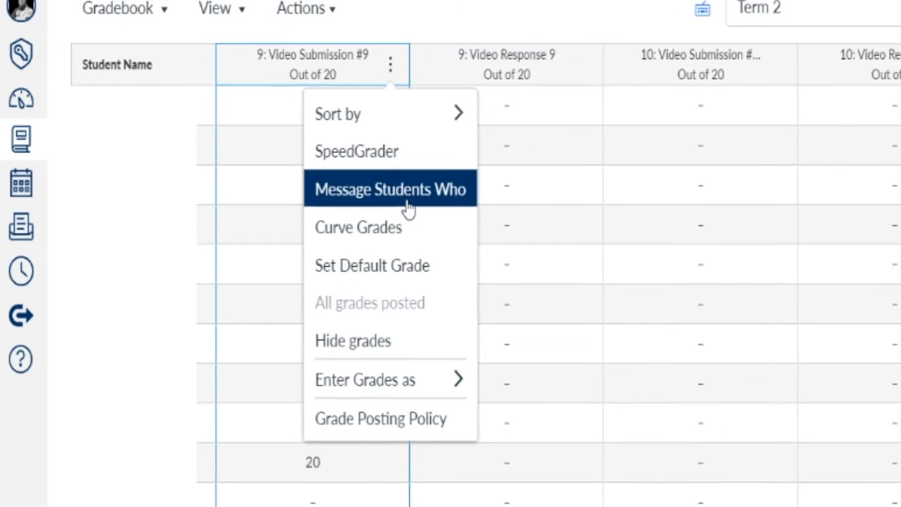
left_click(407, 203)
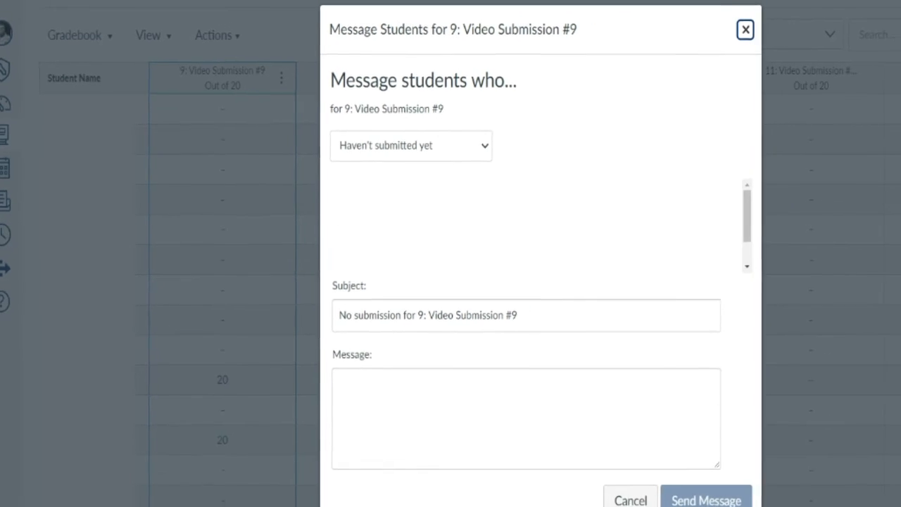
left_click(485, 146)
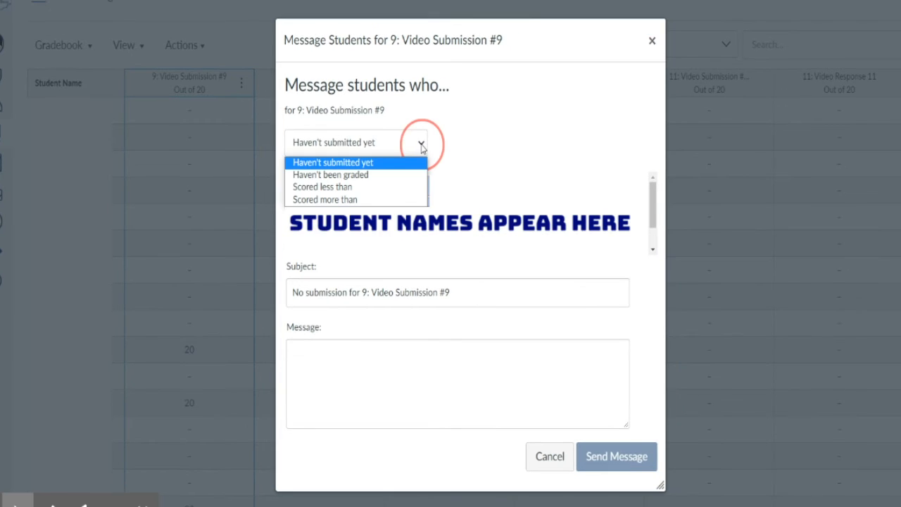
left_click(378, 144)
left_click(378, 144)
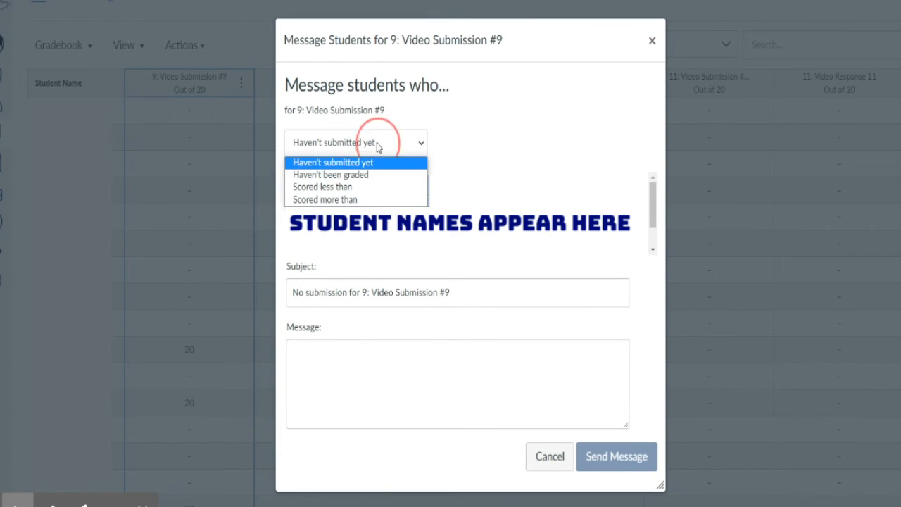
left_click(378, 145)
left_click(378, 145)
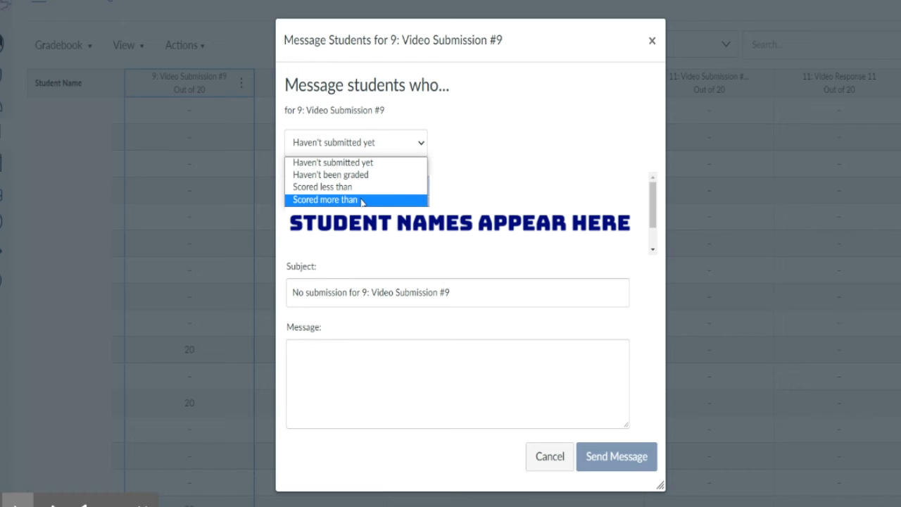
left_click(471, 153)
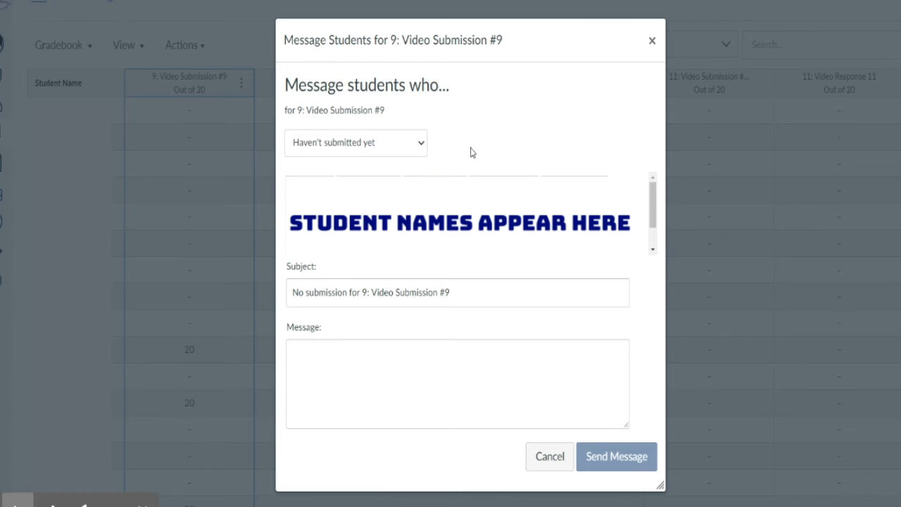
left_click(552, 467)
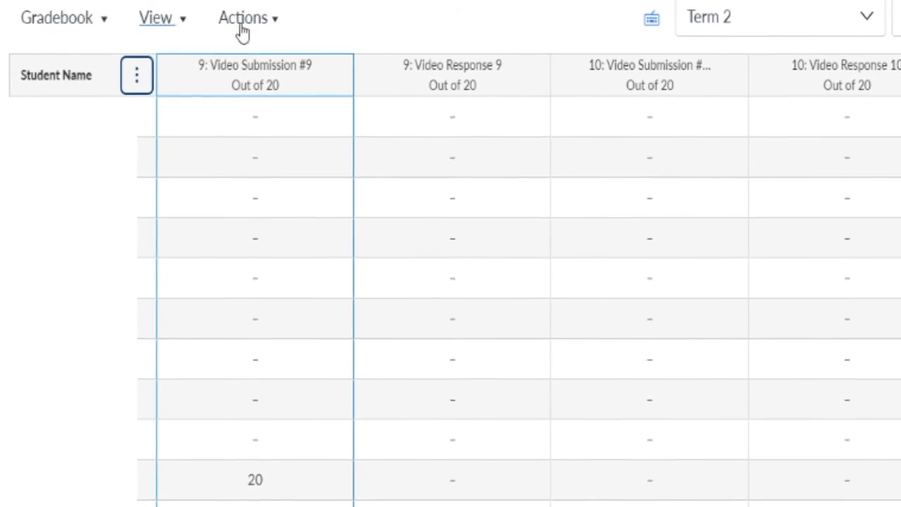
Review the Curve Grades options for 9: Video Submission #9 and close them without curving.
left_click(311, 76)
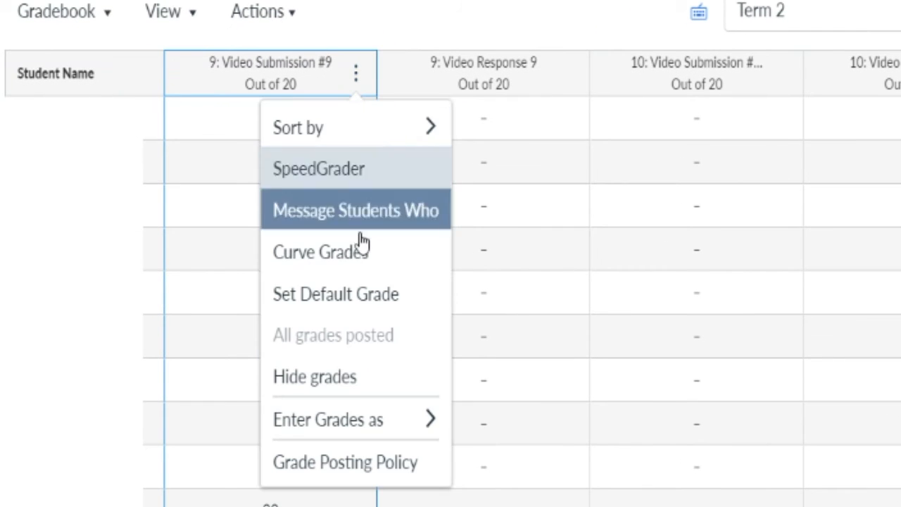
left_click(399, 257)
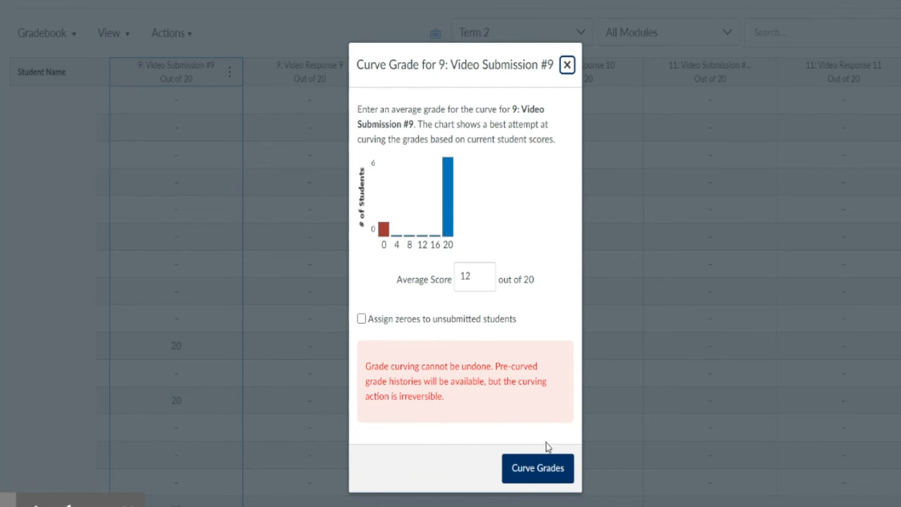
left_click(567, 64)
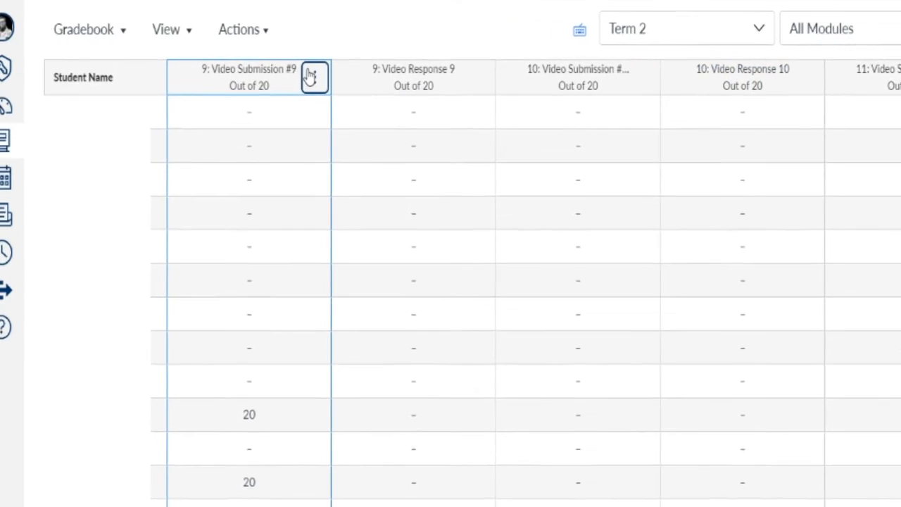
Enter a default grade of 0 for 9: Video Submission #9 with already-entered grades overwritten, and close the dialog without applying it.
left_click(246, 72)
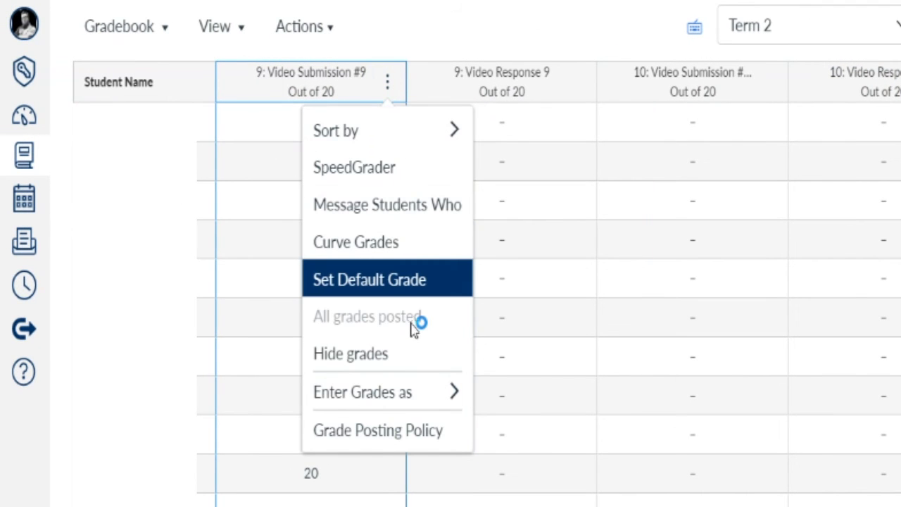
left_click(417, 282)
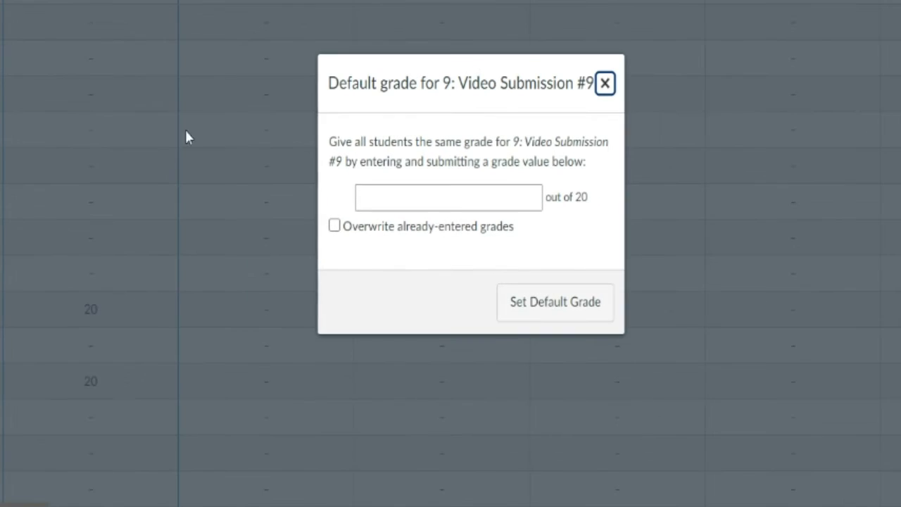
left_click(426, 196)
left_click(425, 197)
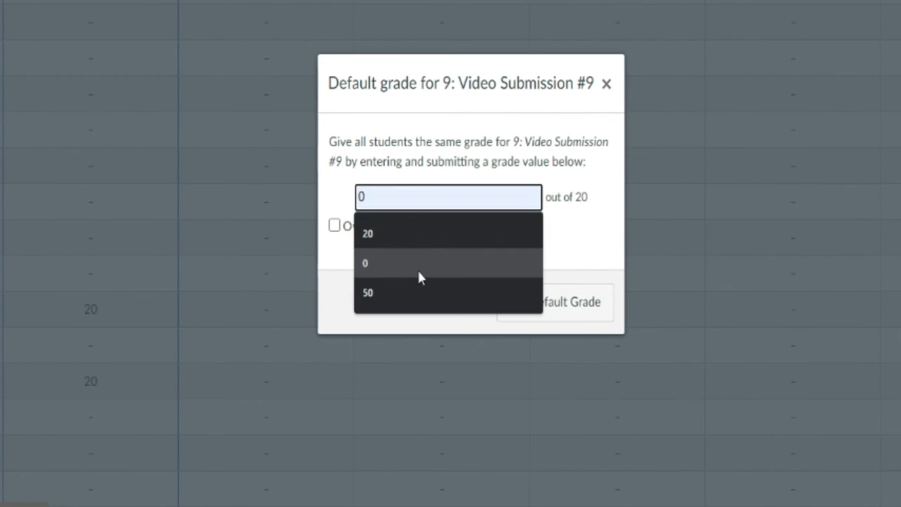
left_click(486, 275)
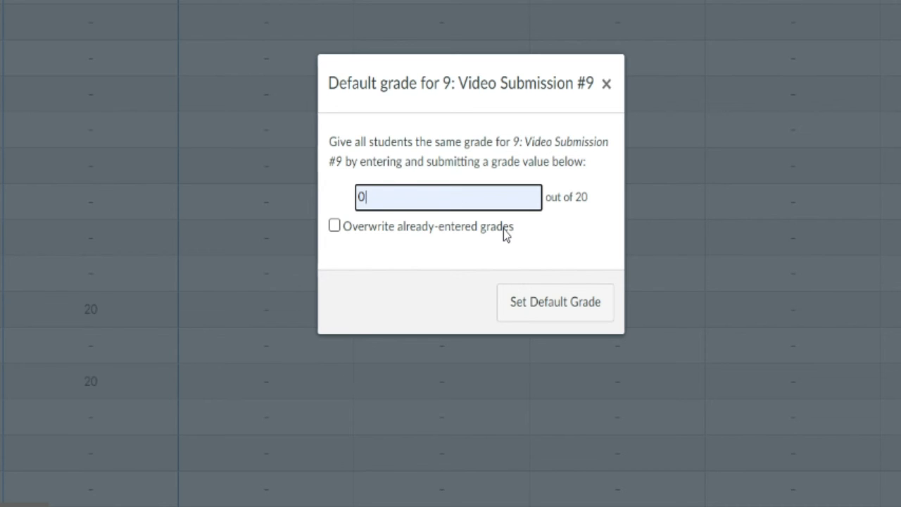
left_click(437, 232)
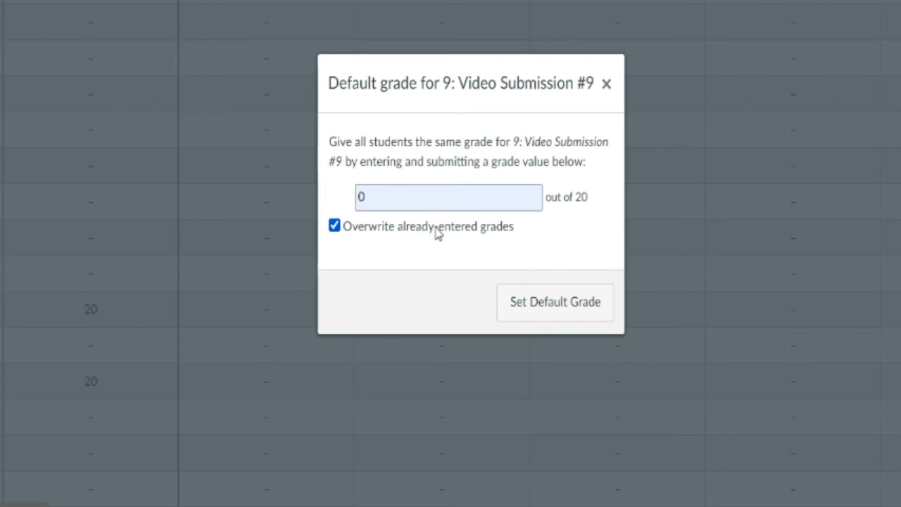
left_click(606, 83)
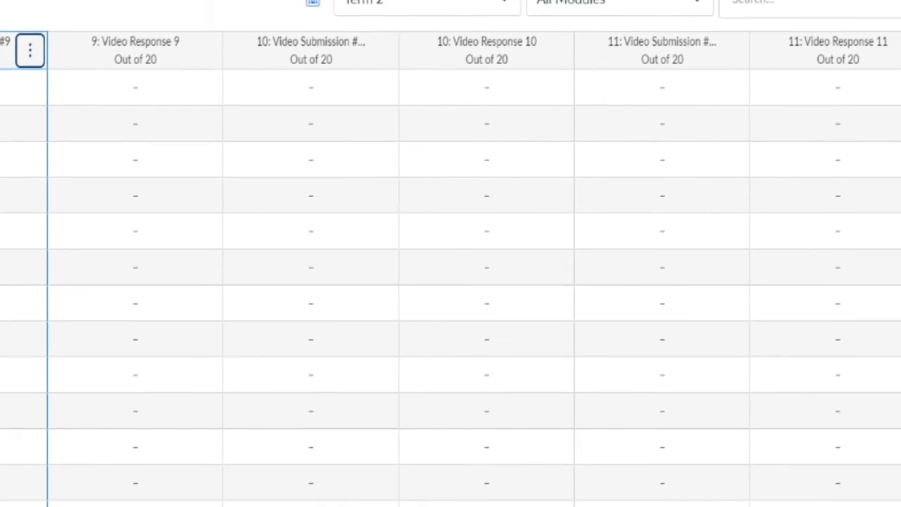
Review the gradebook's late policies for missing submissions and late deductions, and cancel without updating.
left_click(867, 90)
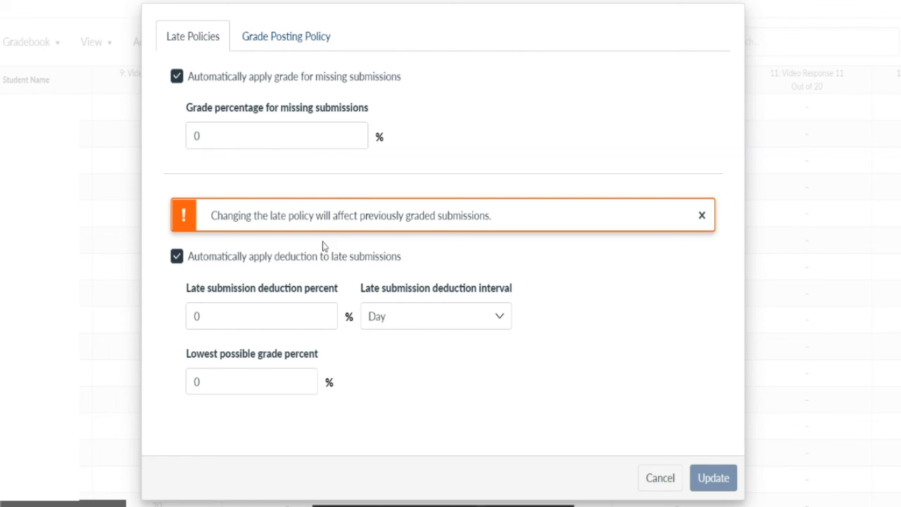
left_click(261, 319)
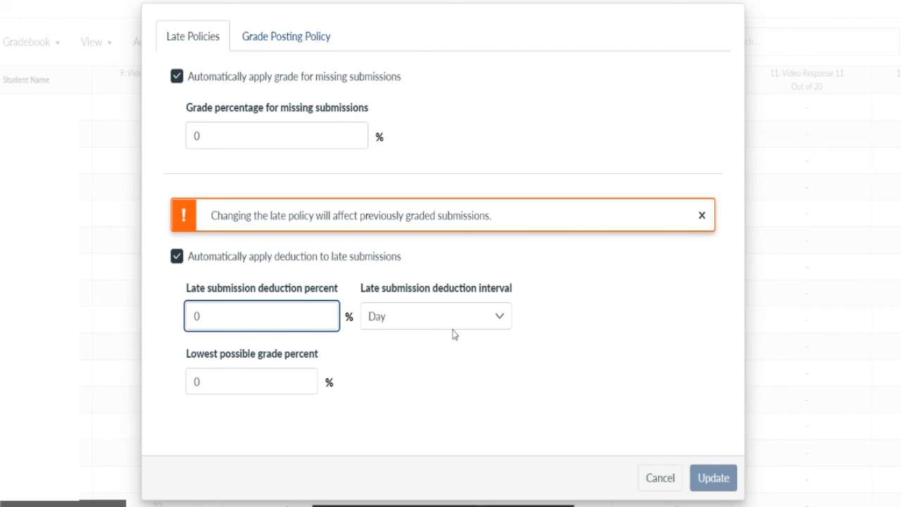
left_click(563, 384)
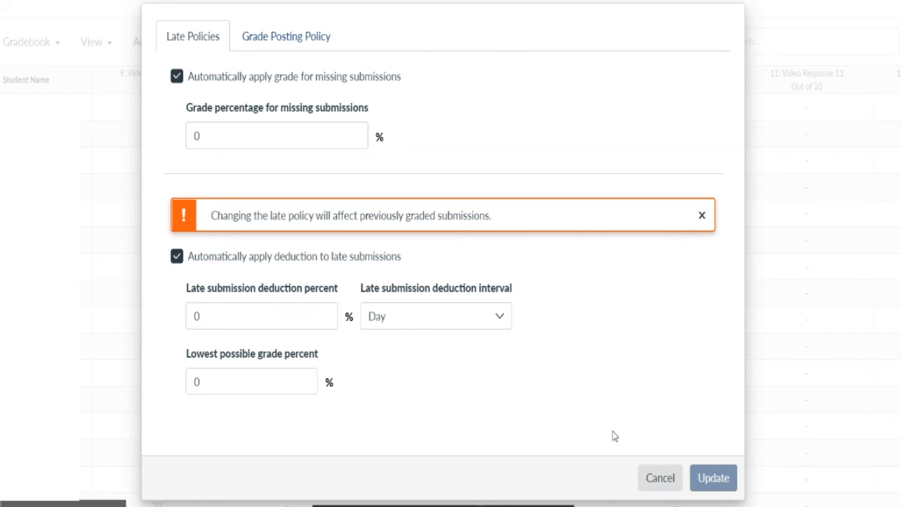
left_click(656, 488)
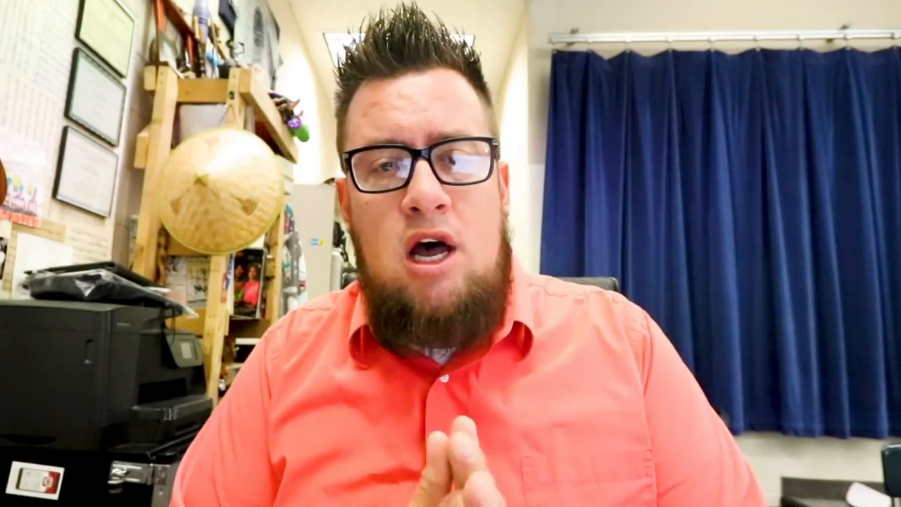